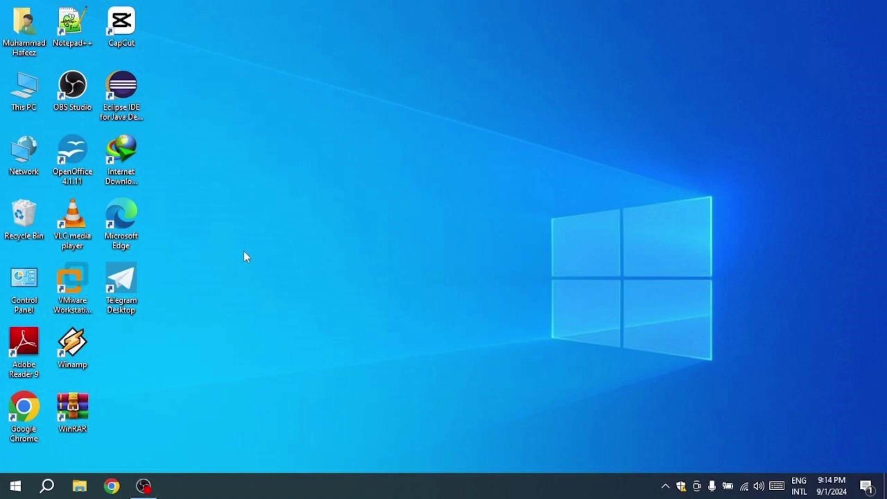
Launch Google Chrome from the Windows taskbar
{"action": "left_click", "coordinate": [115, 484]}
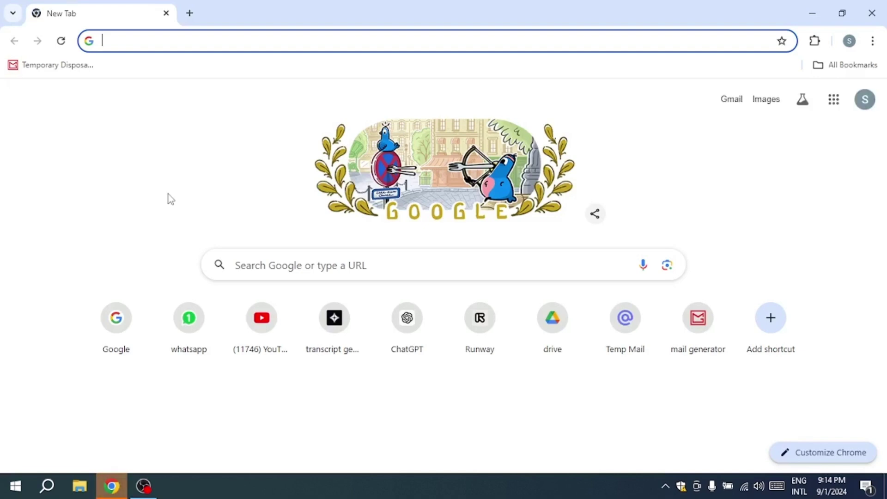
Search the web for 'rendernet ai' from the Chrome address bar
{"action": "type", "text": "rendernet ai"}
{"action": "key", "text": "Return"}
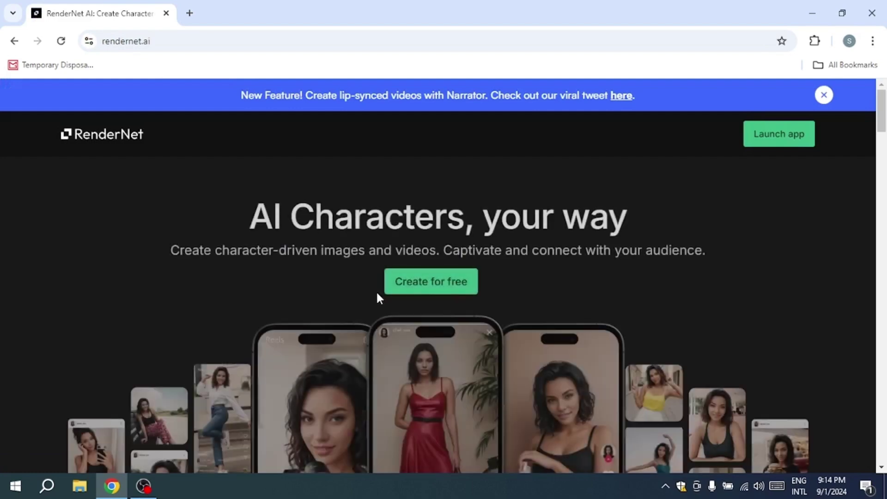
{"action": "scroll", "coordinate": [389, 291], "scroll_direction": "down", "scroll_amount": 4}
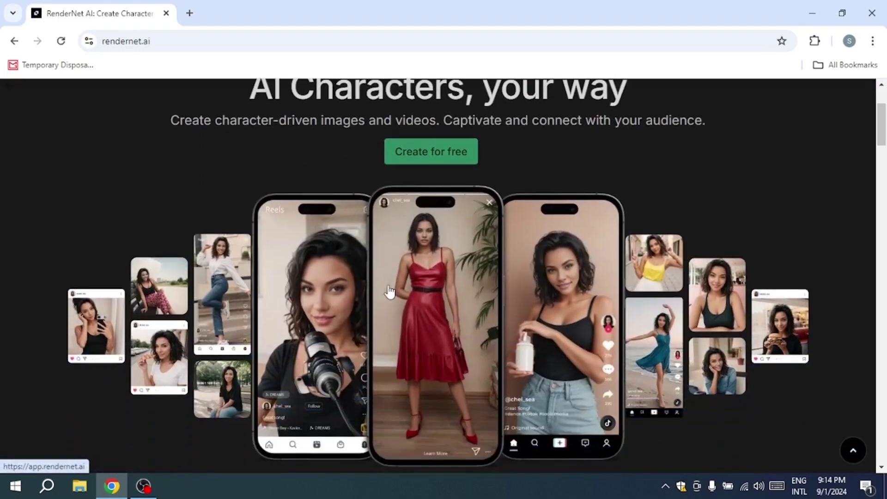
{"action": "scroll", "coordinate": [389, 291], "scroll_direction": "down", "scroll_amount": 9}
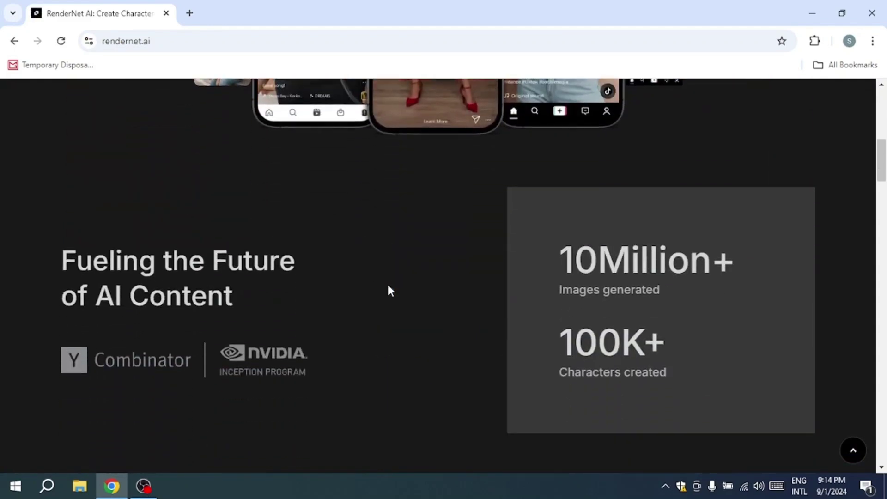
{"action": "scroll", "coordinate": [389, 286], "scroll_direction": "down", "scroll_amount": 12}
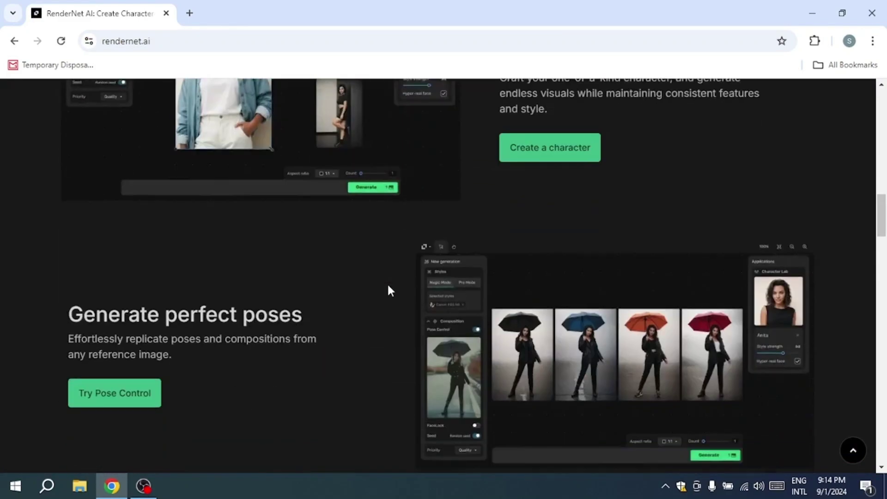
{"action": "scroll", "coordinate": [388, 285], "scroll_direction": "down", "scroll_amount": 8}
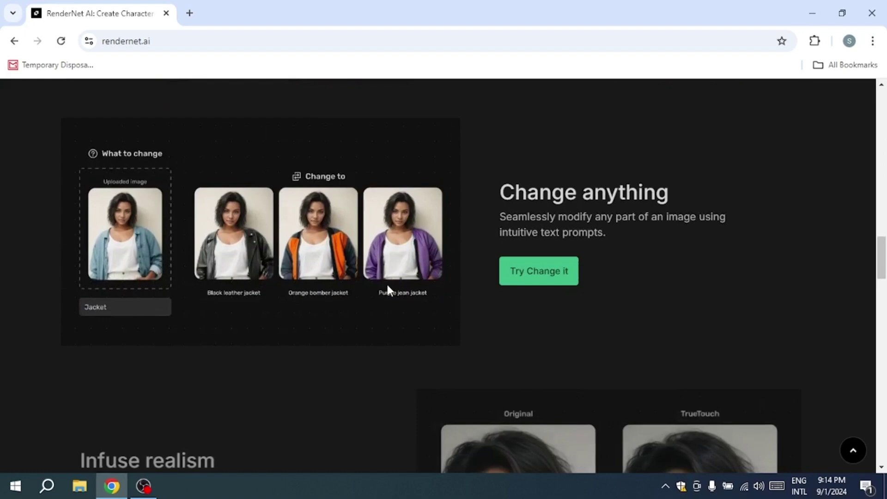
{"action": "scroll", "coordinate": [388, 289], "scroll_direction": "down", "scroll_amount": 6}
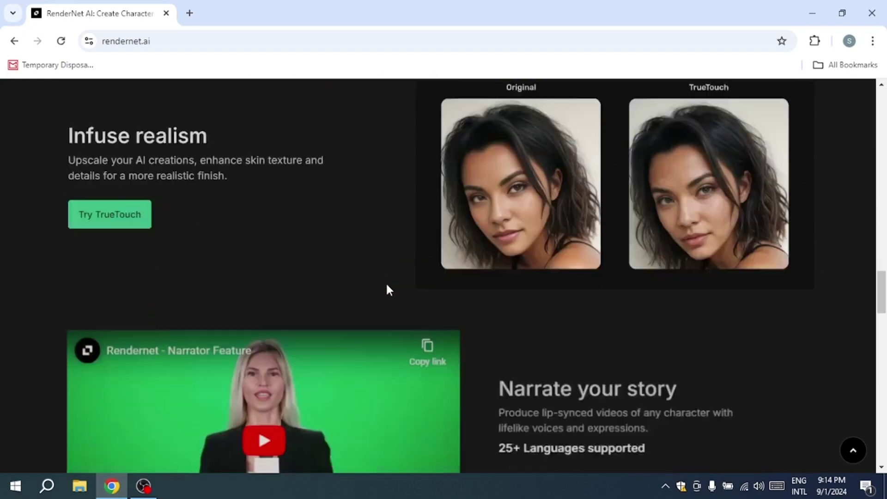
{"action": "scroll", "coordinate": [388, 290], "scroll_direction": "down", "scroll_amount": 5}
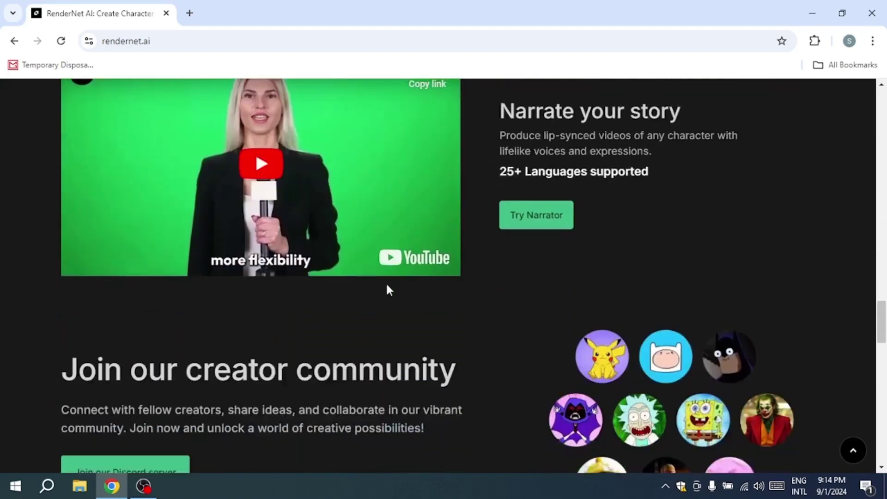
{"action": "scroll", "coordinate": [387, 287], "scroll_direction": "down", "scroll_amount": 3}
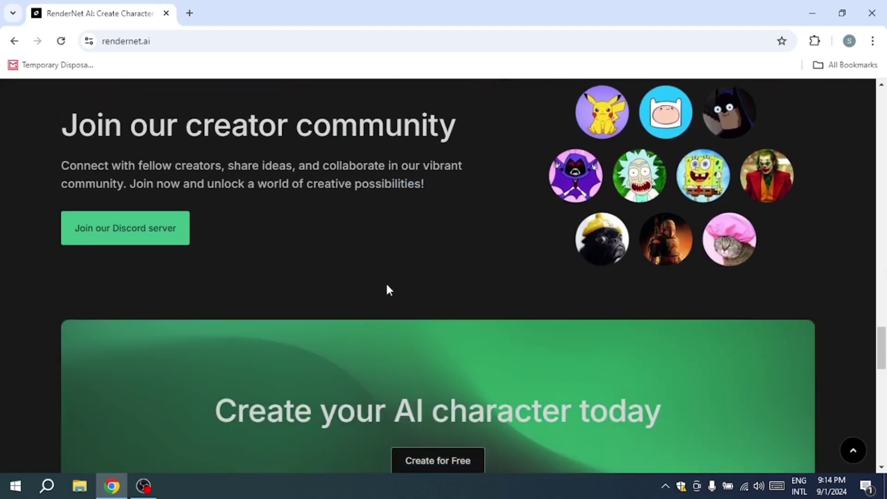
{"action": "scroll", "coordinate": [387, 287], "scroll_direction": "down", "scroll_amount": 3}
{"action": "scroll", "coordinate": [386, 283], "scroll_direction": "down", "scroll_amount": 4}
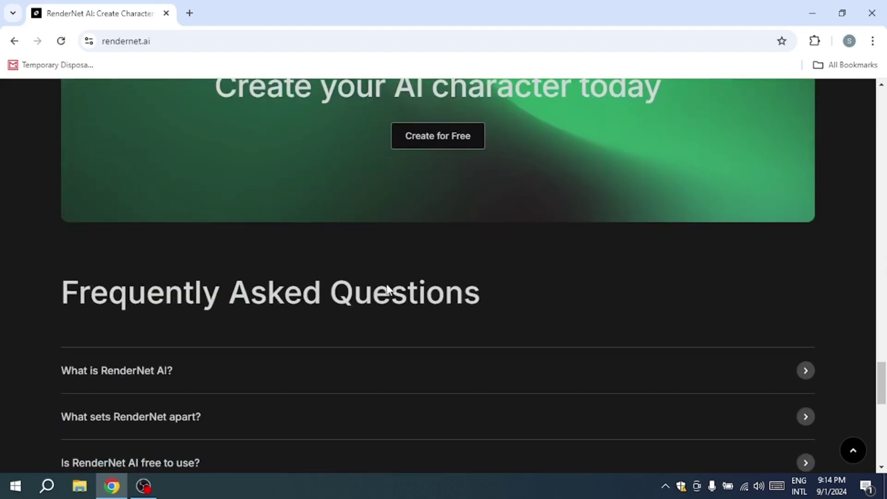
{"action": "scroll", "coordinate": [388, 284], "scroll_direction": "down", "scroll_amount": 3}
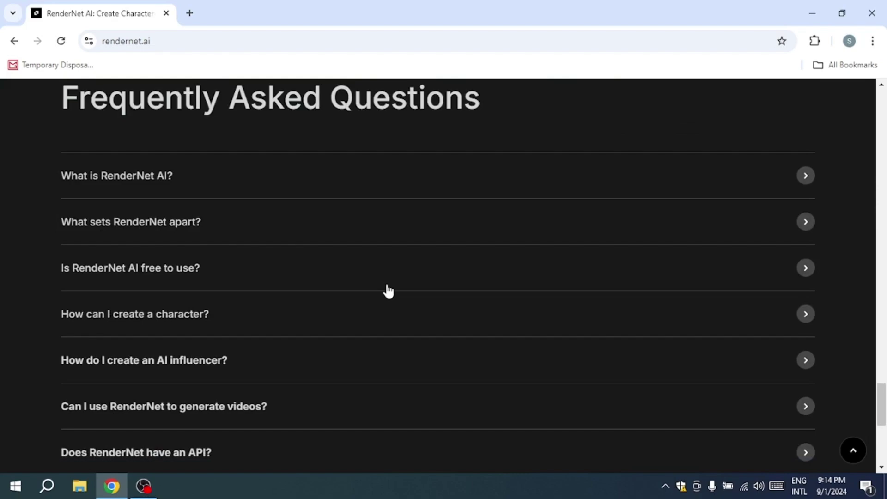
{"action": "scroll", "coordinate": [386, 288], "scroll_direction": "down", "scroll_amount": 7}
{"action": "scroll", "coordinate": [387, 287], "scroll_direction": "up", "scroll_amount": 10}
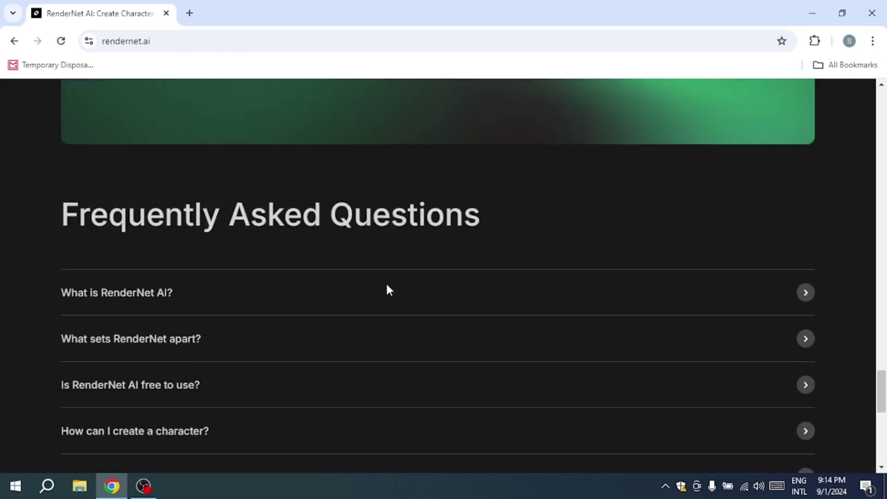
{"action": "scroll", "coordinate": [387, 286], "scroll_direction": "up", "scroll_amount": 10}
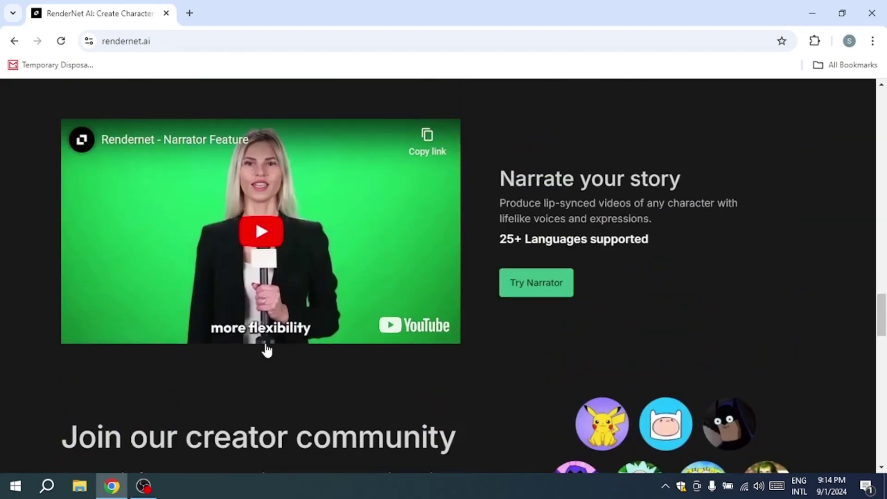
{"action": "scroll", "coordinate": [230, 423], "scroll_direction": "up", "scroll_amount": 10}
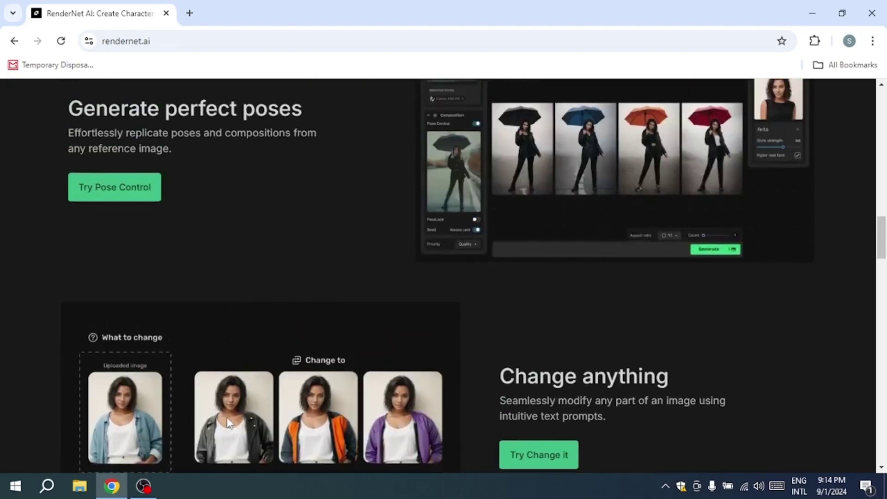
{"action": "scroll", "coordinate": [230, 423], "scroll_direction": "up", "scroll_amount": 10}
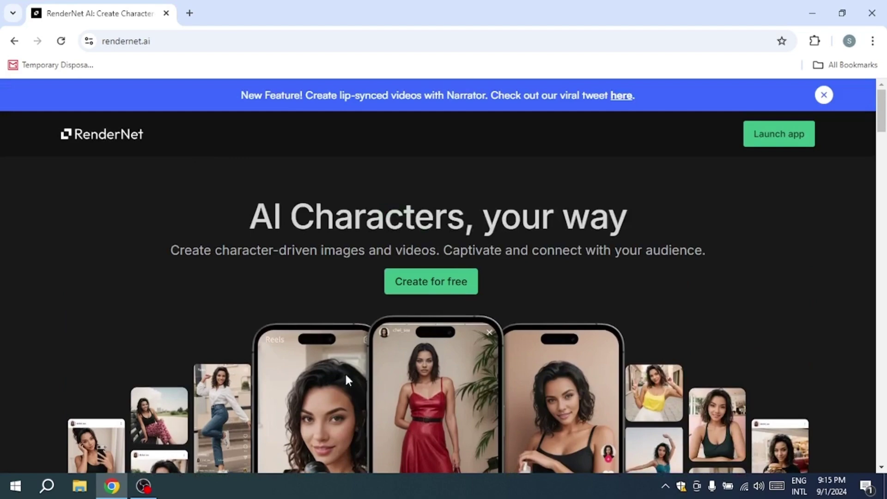
{"action": "scroll", "coordinate": [455, 298], "scroll_direction": "down", "scroll_amount": 3}
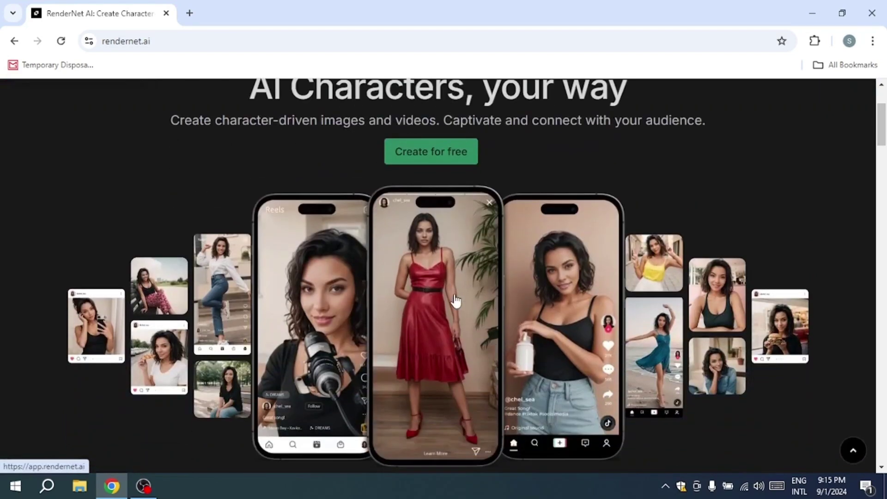
{"action": "scroll", "coordinate": [453, 296], "scroll_direction": "down", "scroll_amount": 1}
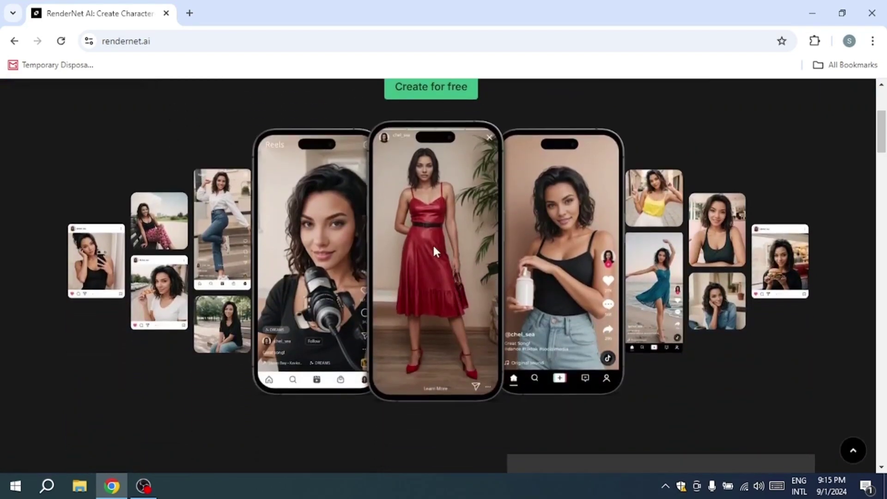
{"action": "scroll", "coordinate": [434, 251], "scroll_direction": "up", "scroll_amount": 2}
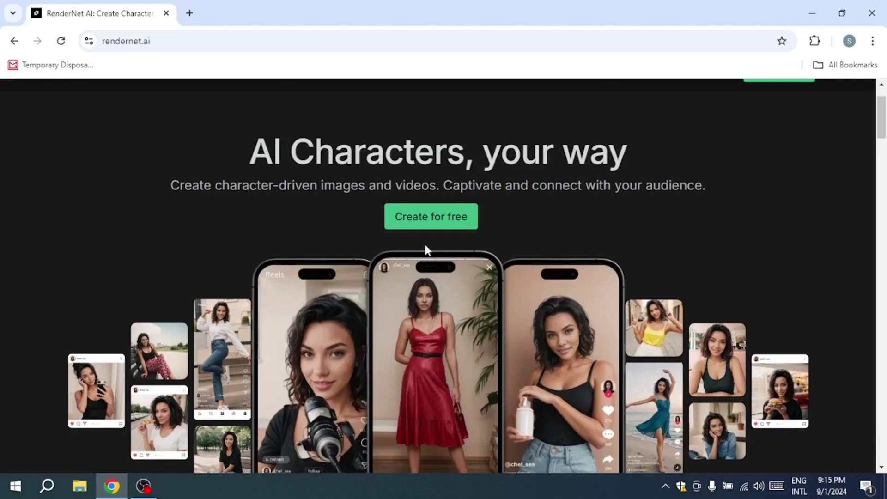
Start creating for free and go to the text-to-image Studio
{"action": "left_click", "coordinate": [427, 217]}
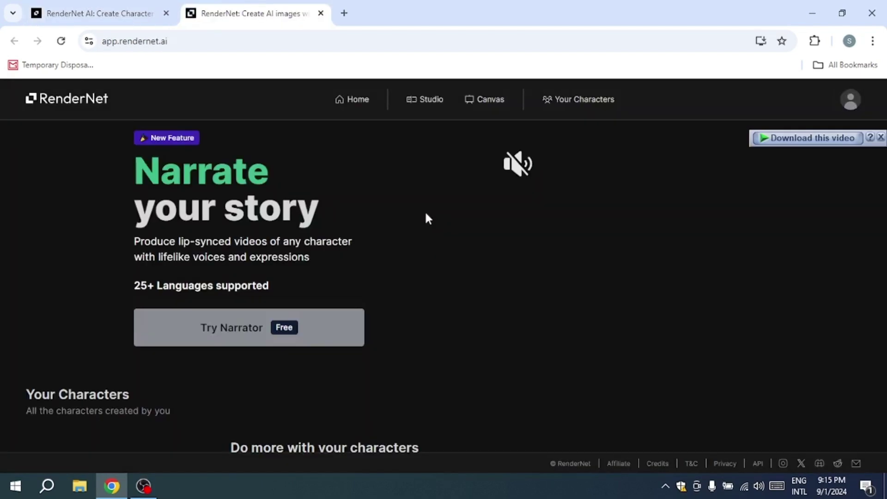
{"action": "left_click", "coordinate": [434, 99]}
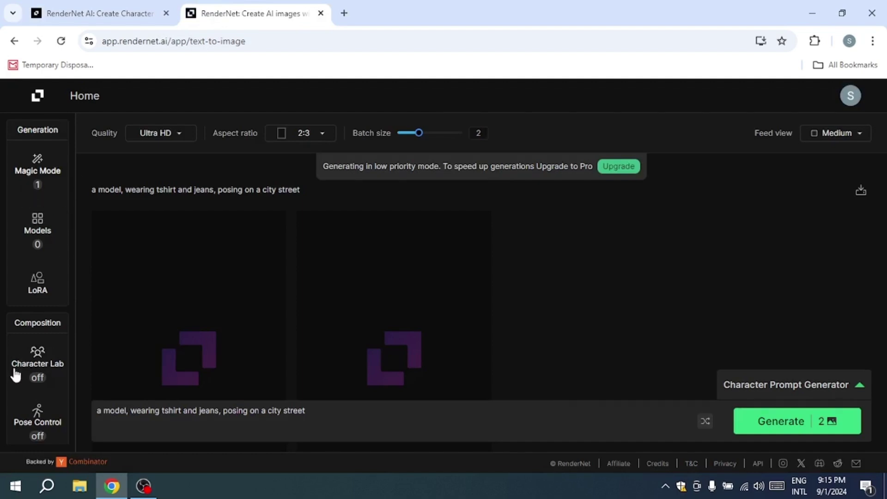
{"action": "scroll", "coordinate": [46, 346], "scroll_direction": "down", "scroll_amount": 4}
Turn Facelock on and set the uploaded gym photo of the bearded man as the face
{"action": "left_click", "coordinate": [39, 291]}
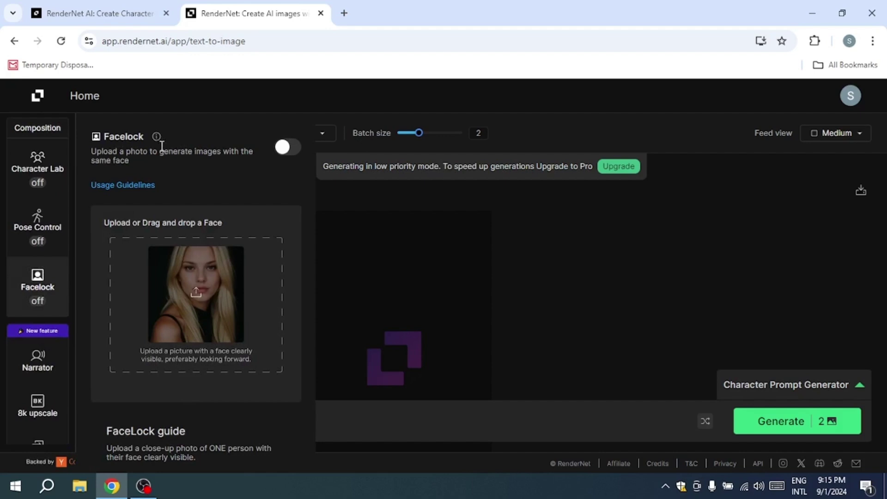
{"action": "left_click", "coordinate": [283, 148]}
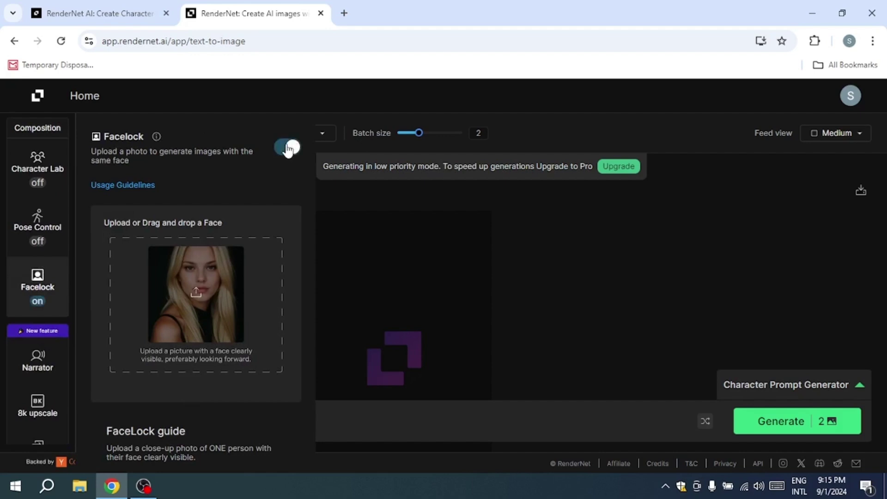
{"action": "left_click", "coordinate": [198, 291]}
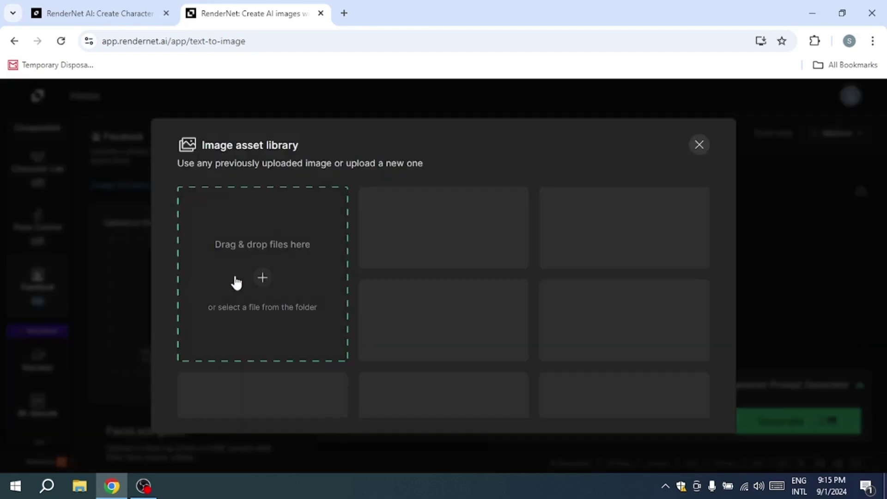
{"action": "left_click", "coordinate": [253, 276]}
{"action": "key", "text": "Escape"}
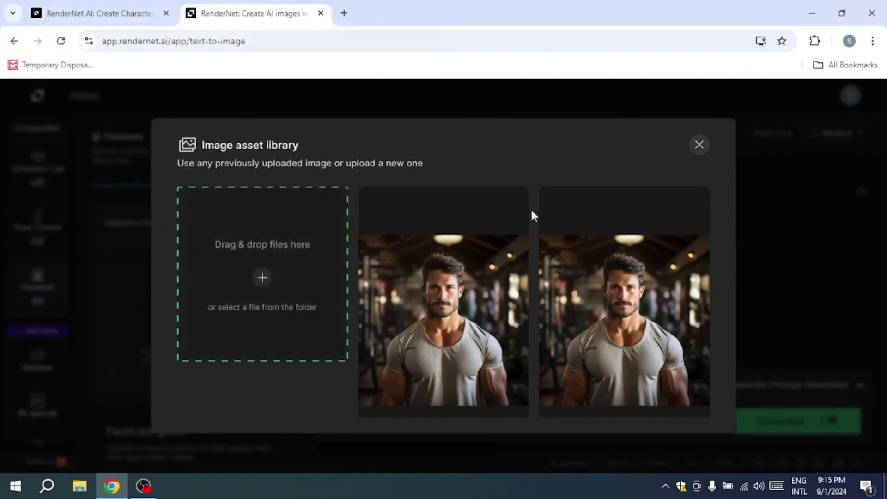
{"action": "left_click", "coordinate": [525, 221]}
{"action": "scroll", "coordinate": [24, 361], "scroll_direction": "down", "scroll_amount": 3}
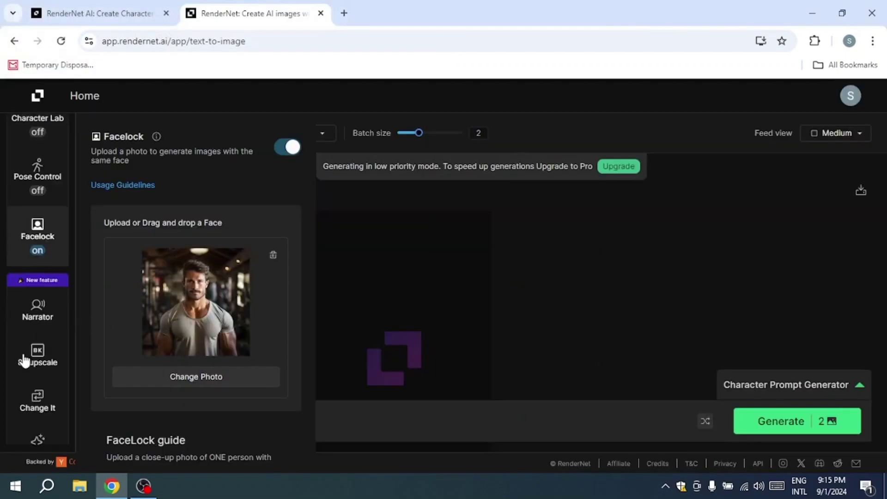
{"action": "scroll", "coordinate": [23, 360], "scroll_direction": "up", "scroll_amount": 7}
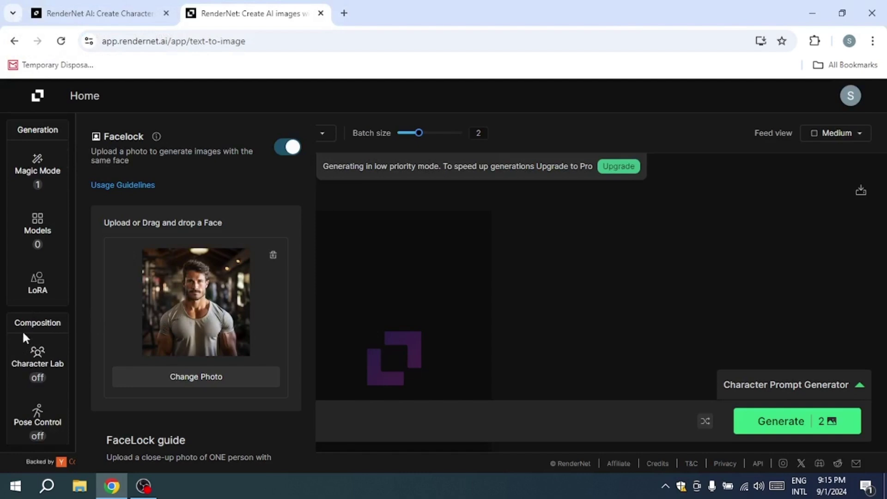
{"action": "scroll", "coordinate": [22, 330], "scroll_direction": "down", "scroll_amount": 5}
{"action": "scroll", "coordinate": [22, 330], "scroll_direction": "up", "scroll_amount": 6}
View the Magic Mode styles, then select the prompt 'a model, wearing tshirt and jeans, posing on a city street'
{"action": "left_click", "coordinate": [48, 183]}
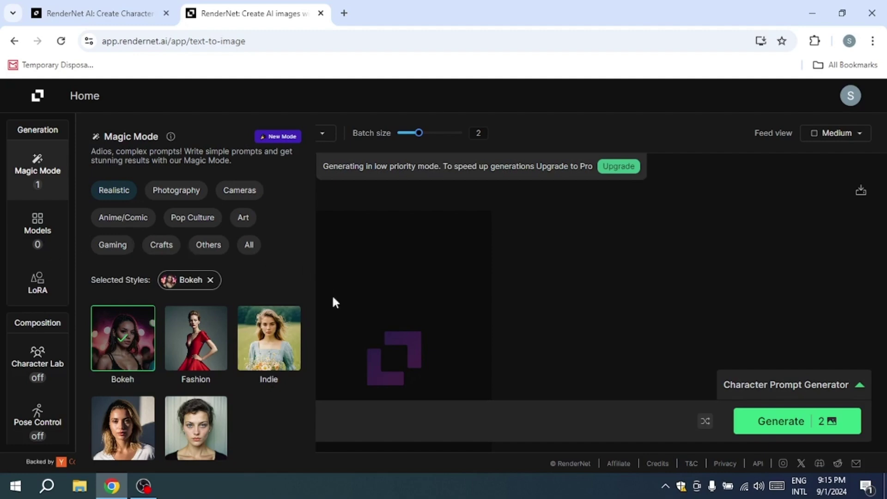
{"action": "left_click", "coordinate": [387, 428]}
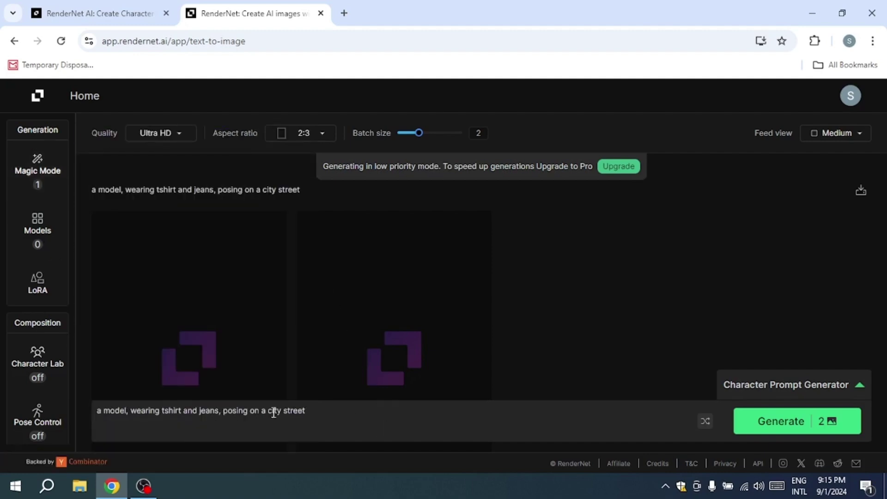
{"action": "left_click_drag", "start_coordinate": [327, 411], "coordinate": [88, 406]}
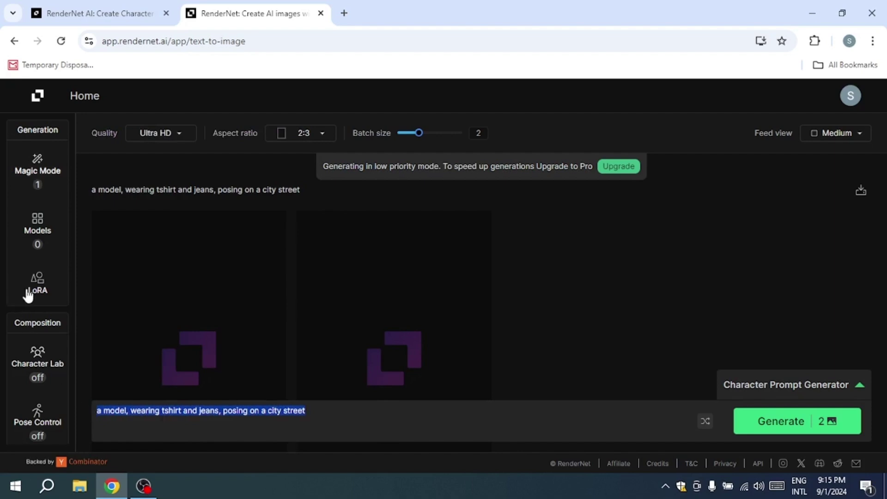
{"action": "scroll", "coordinate": [54, 285], "scroll_direction": "down", "scroll_amount": 1}
{"action": "scroll", "coordinate": [54, 285], "scroll_direction": "down", "scroll_amount": 3}
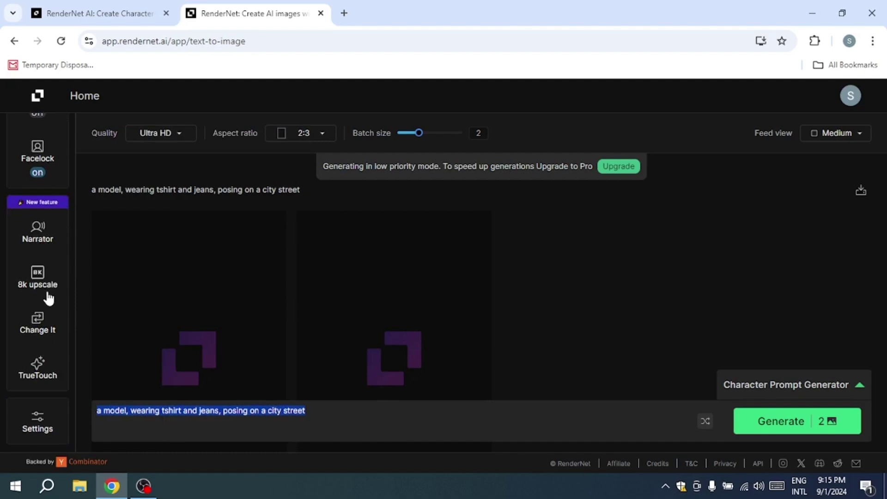
In generation settings, try a 3:2 aspect ratio, then return it to 2:3
{"action": "left_click", "coordinate": [44, 426]}
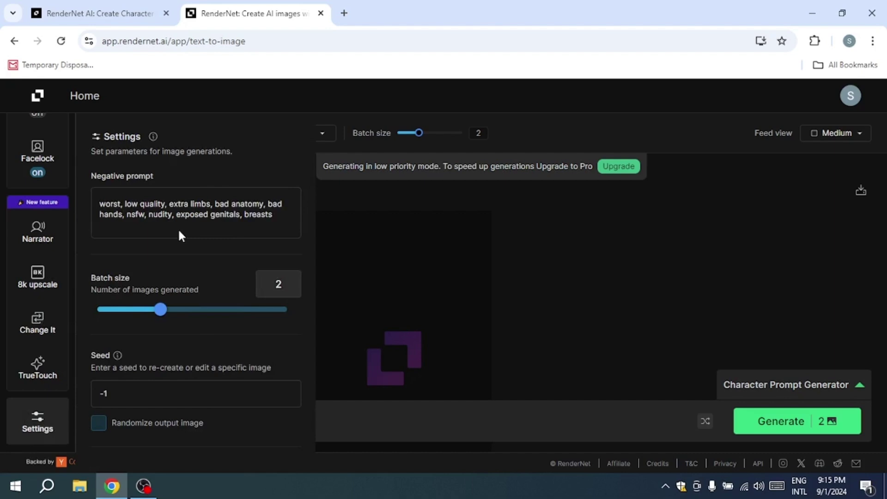
{"action": "scroll", "coordinate": [181, 235], "scroll_direction": "down", "scroll_amount": 2}
{"action": "scroll", "coordinate": [189, 236], "scroll_direction": "down", "scroll_amount": 4}
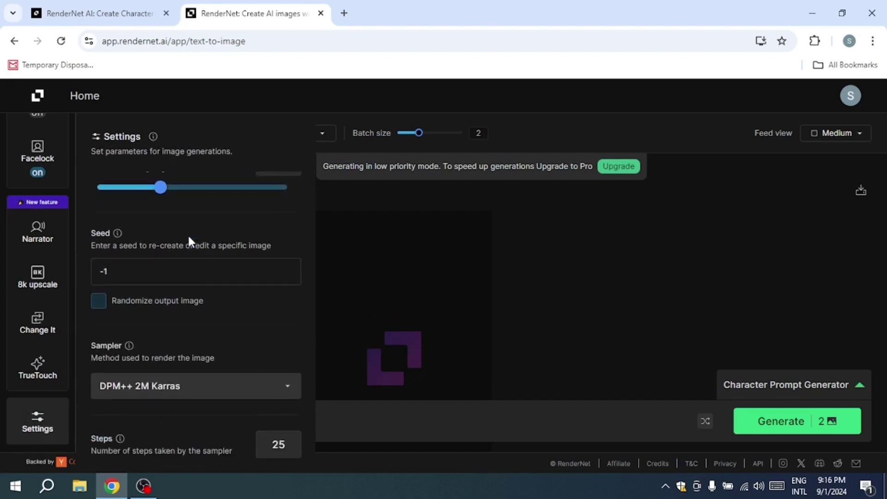
{"action": "scroll", "coordinate": [191, 239], "scroll_direction": "down", "scroll_amount": 2}
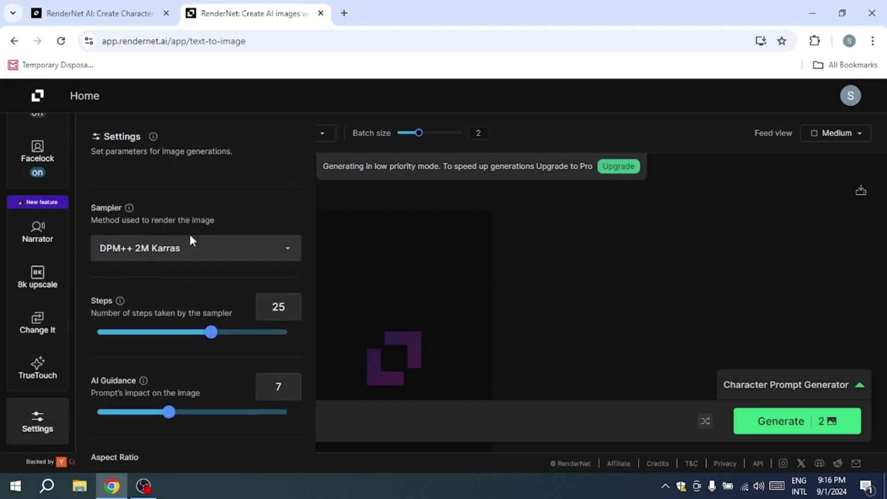
{"action": "scroll", "coordinate": [192, 241], "scroll_direction": "down", "scroll_amount": 2}
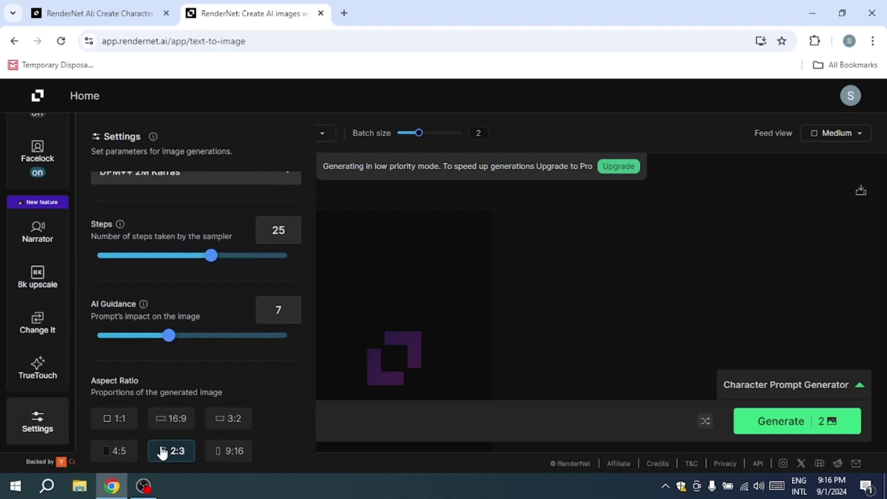
{"action": "left_click", "coordinate": [219, 426]}
{"action": "left_click", "coordinate": [174, 452]}
Browse the Change It tool's upload area, What to change field and jacket-colour example
{"action": "scroll", "coordinate": [253, 318], "scroll_direction": "up", "scroll_amount": 4}
{"action": "scroll", "coordinate": [256, 322], "scroll_direction": "up", "scroll_amount": 3}
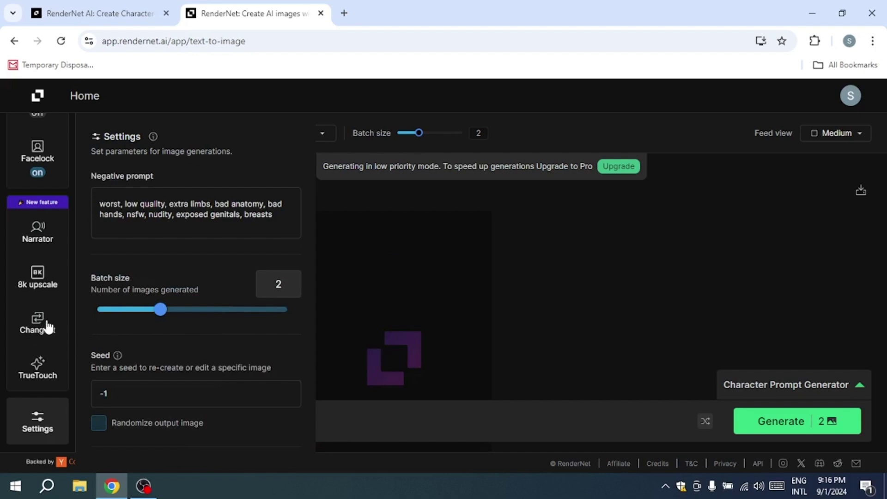
{"action": "left_click", "coordinate": [45, 329]}
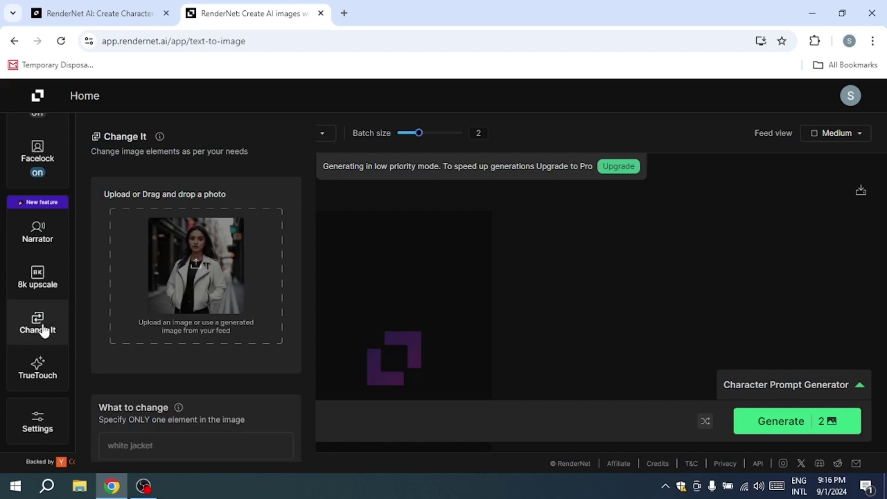
{"action": "scroll", "coordinate": [174, 290], "scroll_direction": "down", "scroll_amount": 3}
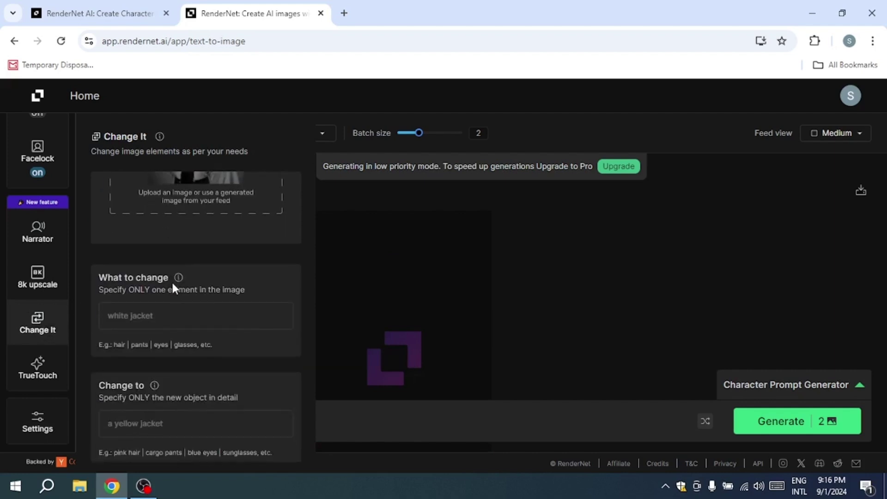
{"action": "scroll", "coordinate": [173, 289], "scroll_direction": "down", "scroll_amount": 2}
{"action": "left_click", "coordinate": [138, 257]}
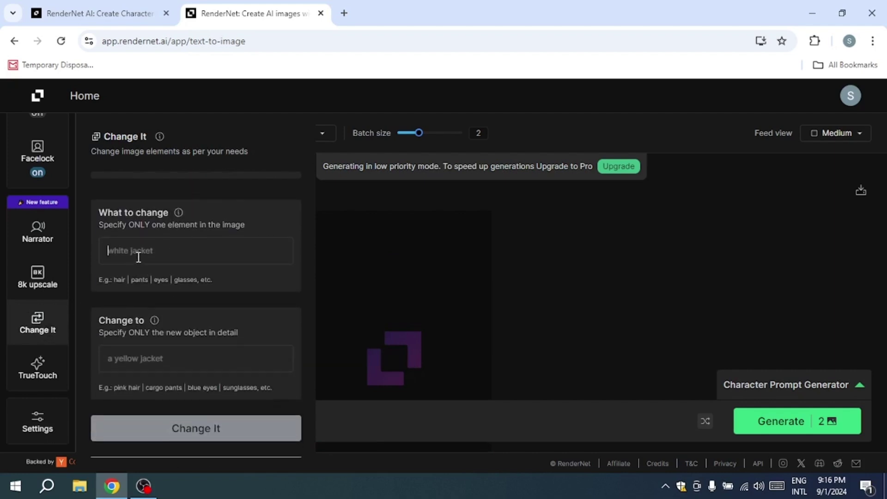
{"action": "scroll", "coordinate": [139, 263], "scroll_direction": "down", "scroll_amount": 5}
{"action": "scroll", "coordinate": [134, 261], "scroll_direction": "up", "scroll_amount": 3}
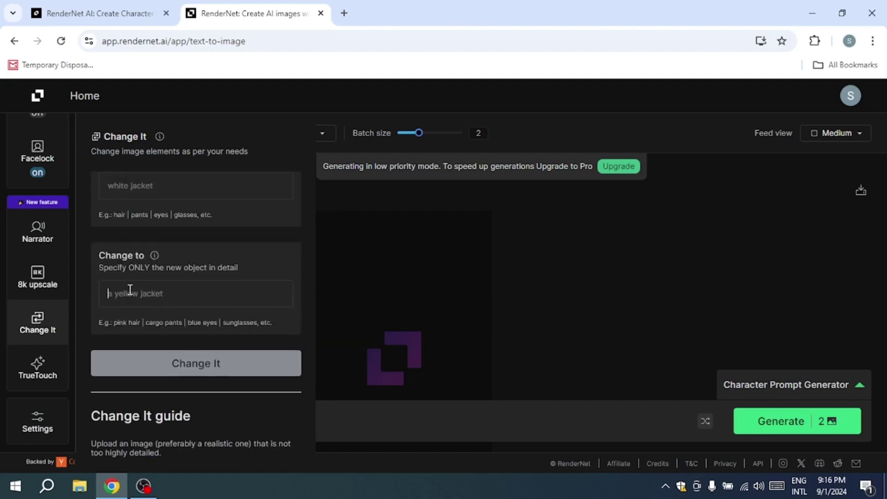
{"action": "scroll", "coordinate": [127, 294], "scroll_direction": "down", "scroll_amount": 3}
{"action": "scroll", "coordinate": [129, 288], "scroll_direction": "down", "scroll_amount": 7}
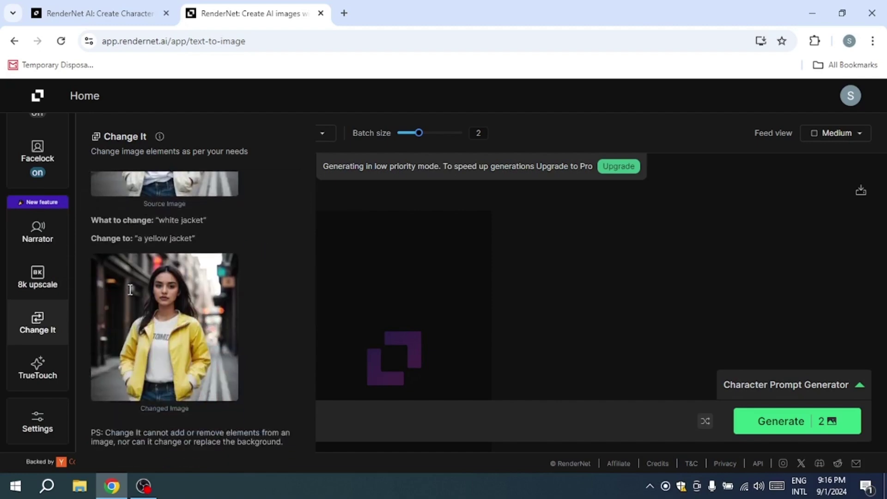
{"action": "scroll", "coordinate": [130, 289], "scroll_direction": "up", "scroll_amount": 8}
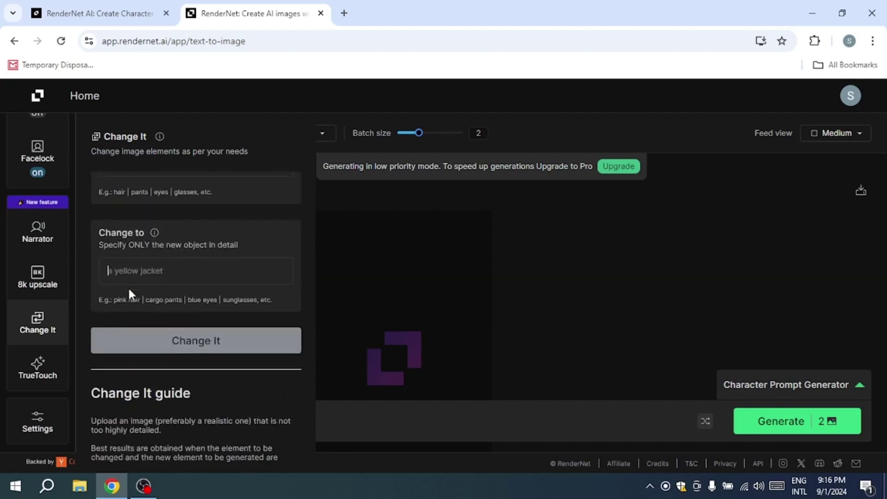
{"action": "scroll", "coordinate": [129, 291], "scroll_direction": "up", "scroll_amount": 4}
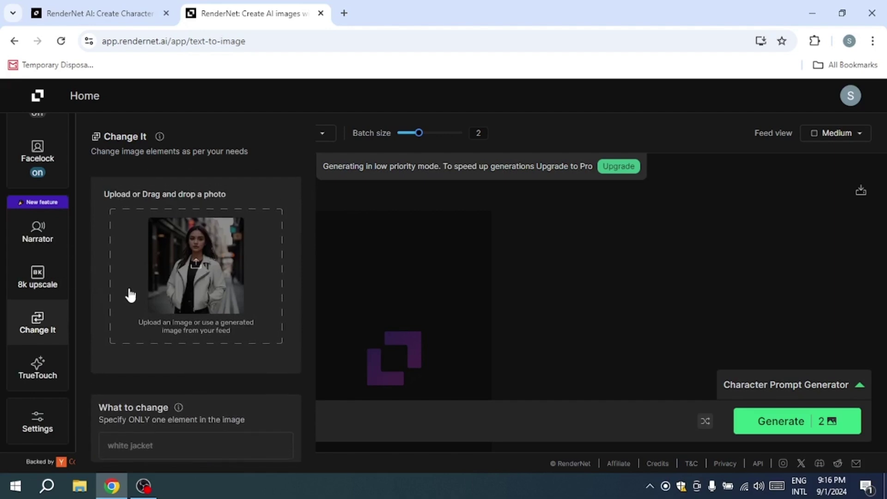
{"action": "scroll", "coordinate": [45, 268], "scroll_direction": "up", "scroll_amount": 4}
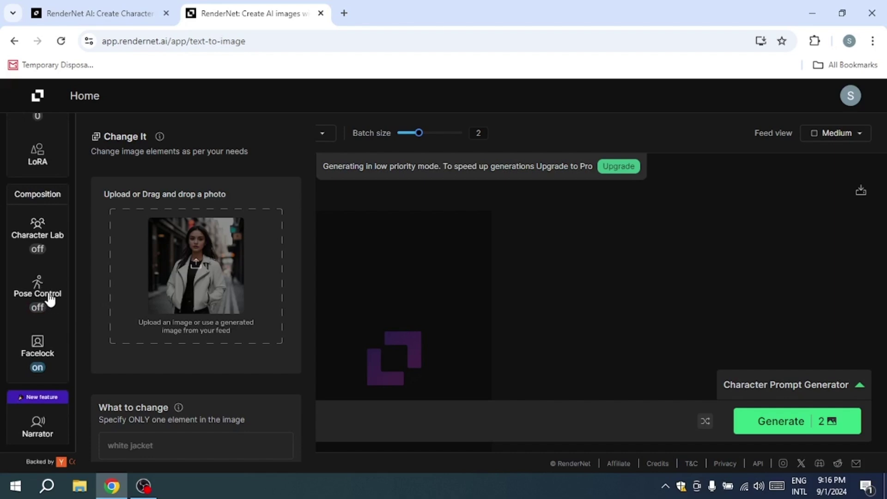
Open Pose Control and look through its options
{"action": "left_click", "coordinate": [50, 299]}
{"action": "scroll", "coordinate": [47, 298], "scroll_direction": "down", "scroll_amount": 3}
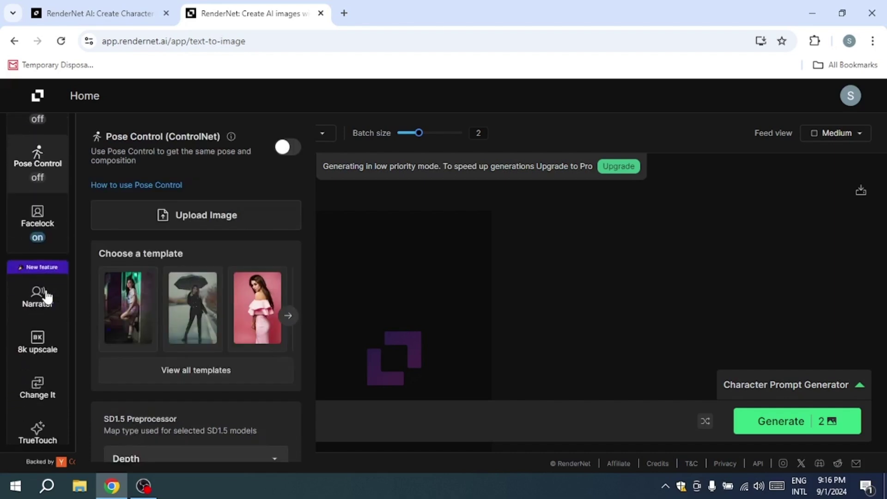
{"action": "scroll", "coordinate": [46, 298], "scroll_direction": "down", "scroll_amount": 2}
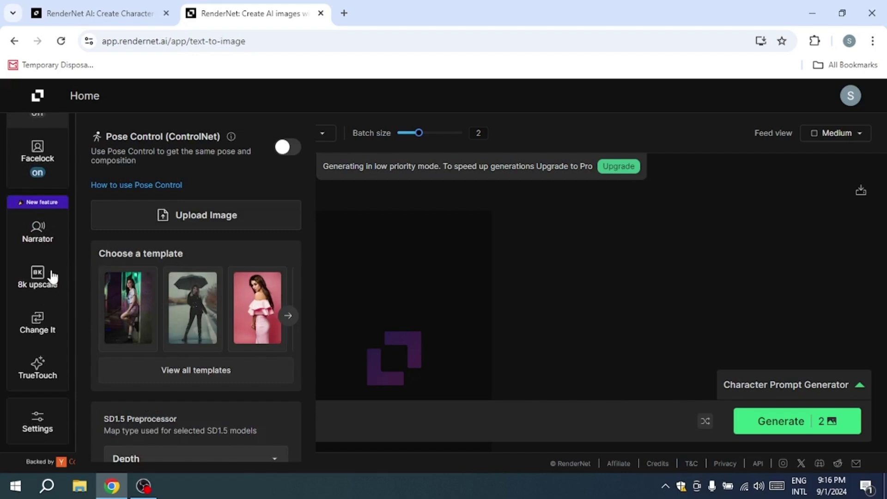
{"action": "scroll", "coordinate": [49, 276], "scroll_direction": "up", "scroll_amount": 2}
{"action": "scroll", "coordinate": [50, 276], "scroll_direction": "up", "scroll_amount": 6}
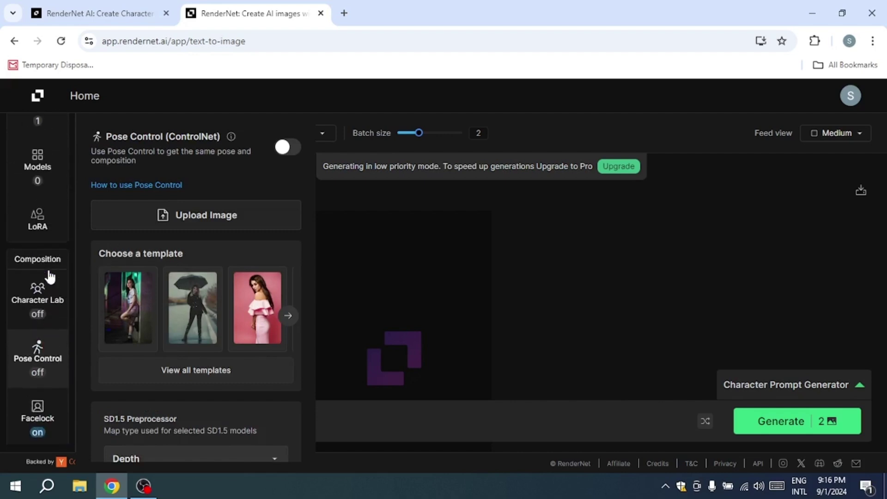
{"action": "scroll", "coordinate": [50, 276], "scroll_direction": "up", "scroll_amount": 2}
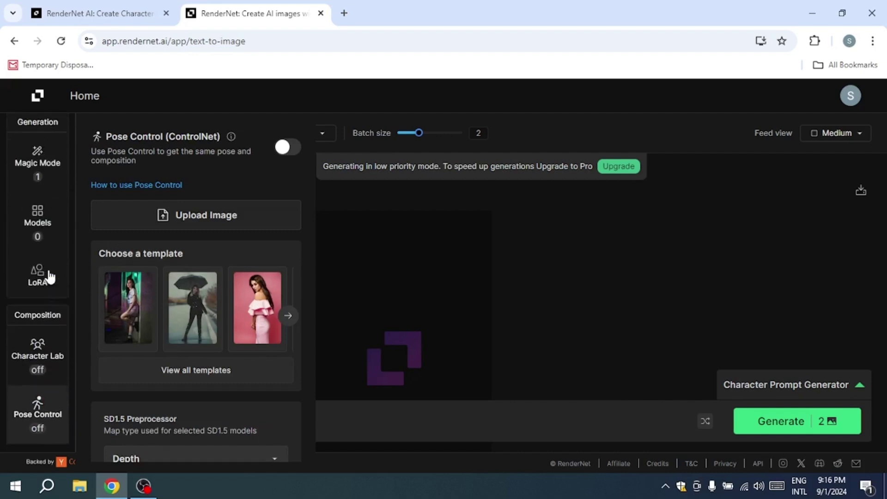
Filter the models to Realistic and browse Epic Realism, RealVisXL and others
{"action": "left_click", "coordinate": [38, 238]}
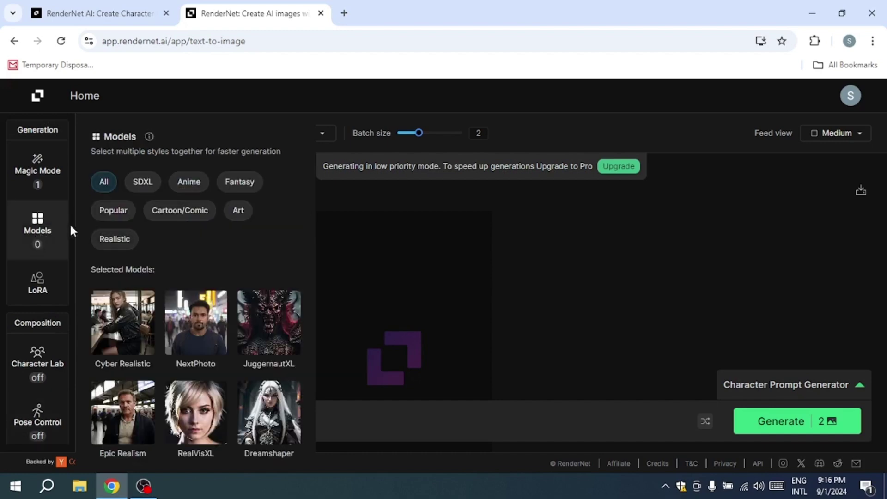
{"action": "left_click", "coordinate": [116, 242]}
{"action": "scroll", "coordinate": [129, 253], "scroll_direction": "down", "scroll_amount": 4}
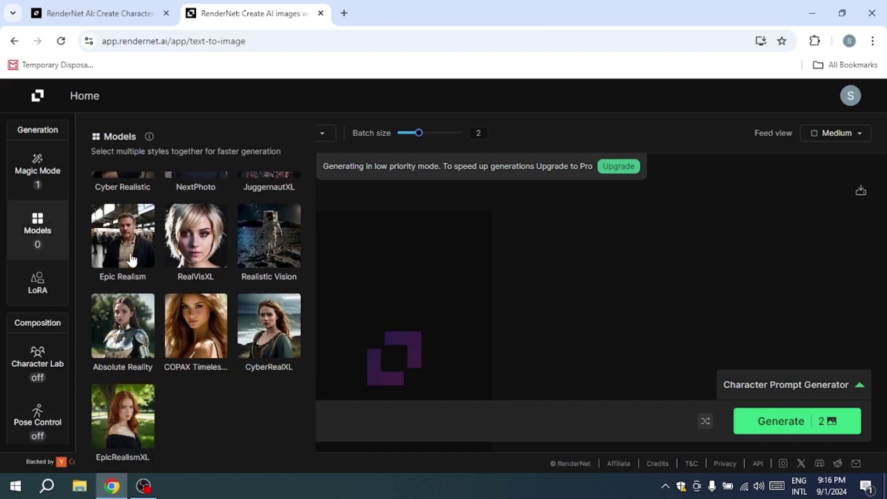
Close the Models panel and generate two images from the city-street t-shirt prompt
{"action": "left_click", "coordinate": [328, 194]}
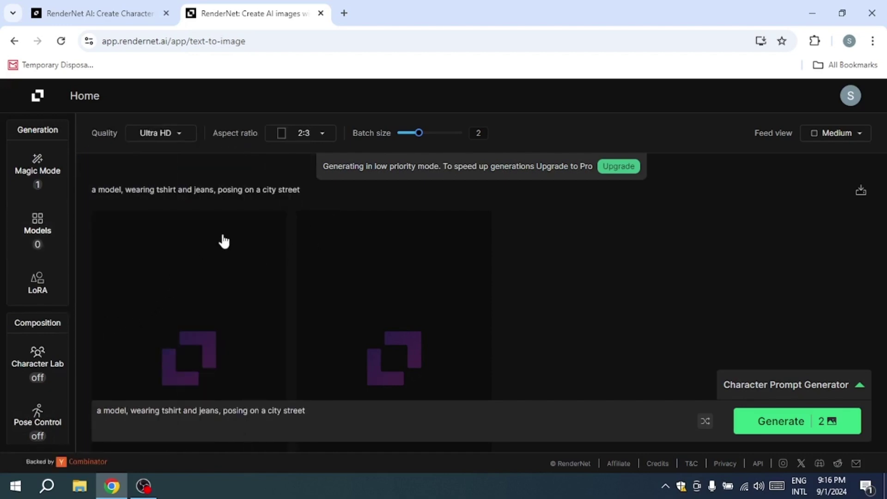
{"action": "scroll", "coordinate": [199, 268], "scroll_direction": "down", "scroll_amount": 3}
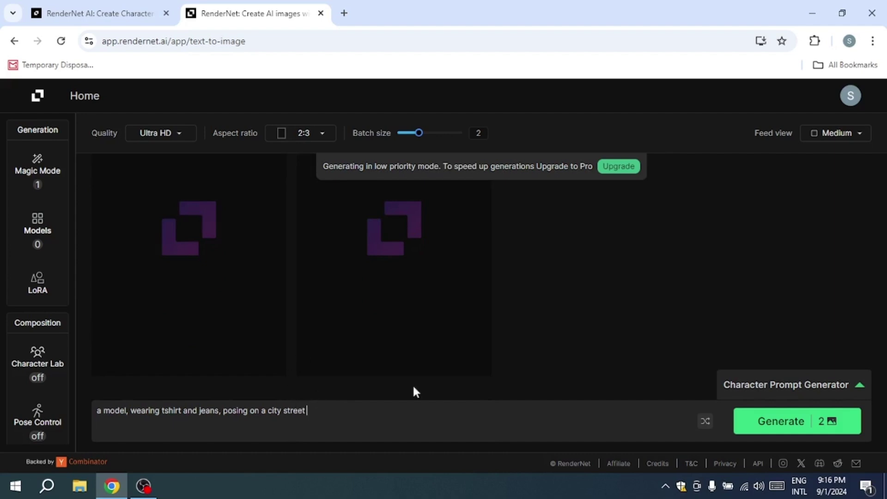
{"action": "left_click", "coordinate": [762, 423]}
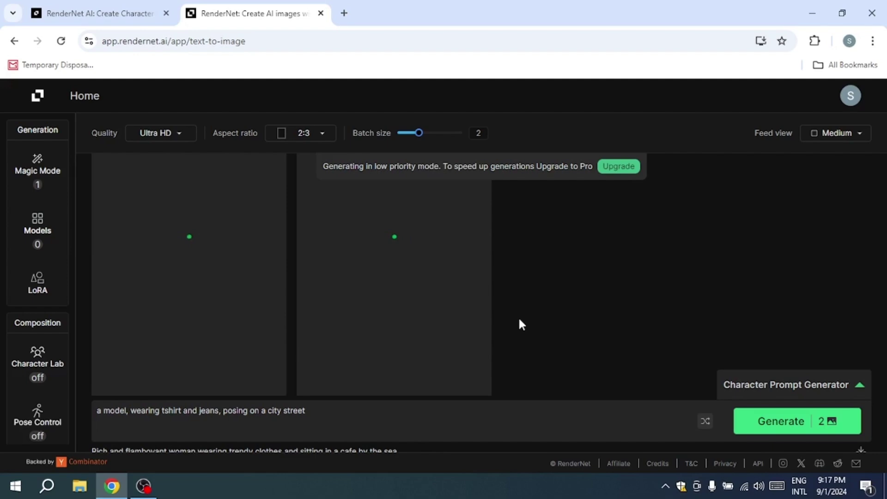
{"action": "scroll", "coordinate": [508, 312], "scroll_direction": "down", "scroll_amount": 1}
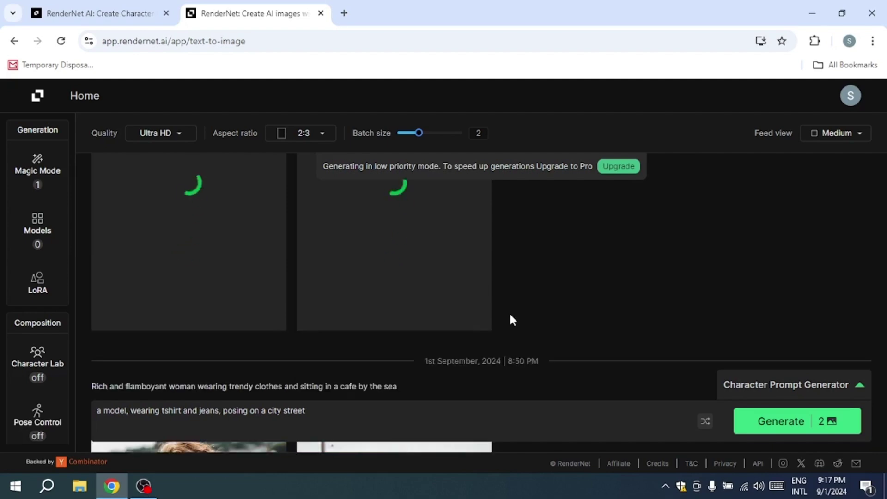
{"action": "scroll", "coordinate": [505, 318], "scroll_direction": "down", "scroll_amount": 7}
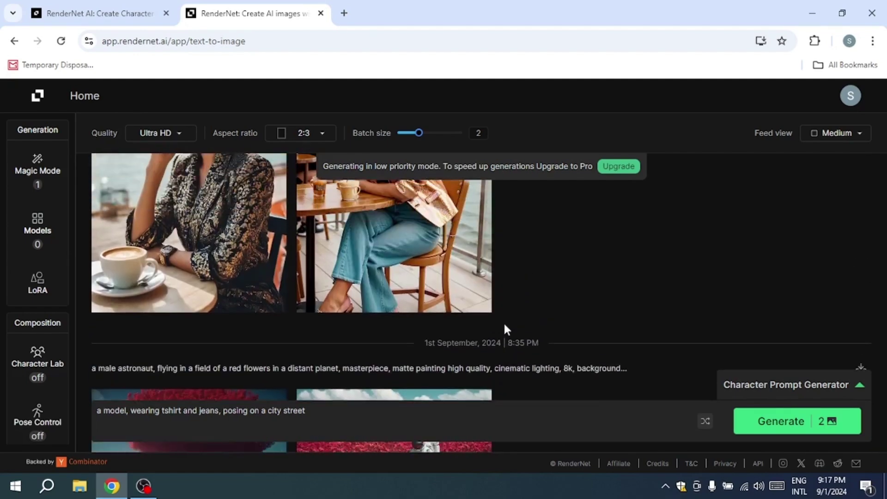
{"action": "scroll", "coordinate": [505, 325], "scroll_direction": "up", "scroll_amount": 2}
{"action": "scroll", "coordinate": [504, 328], "scroll_direction": "down", "scroll_amount": 1}
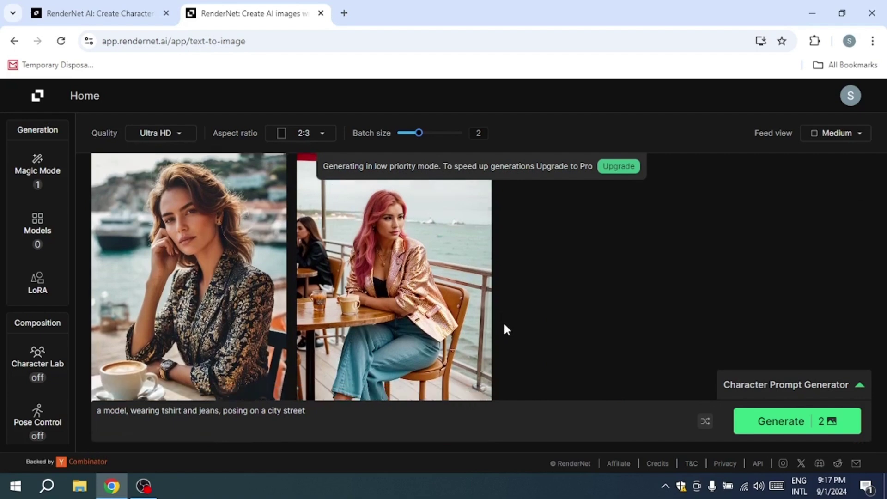
{"action": "scroll", "coordinate": [505, 329], "scroll_direction": "up", "scroll_amount": 1}
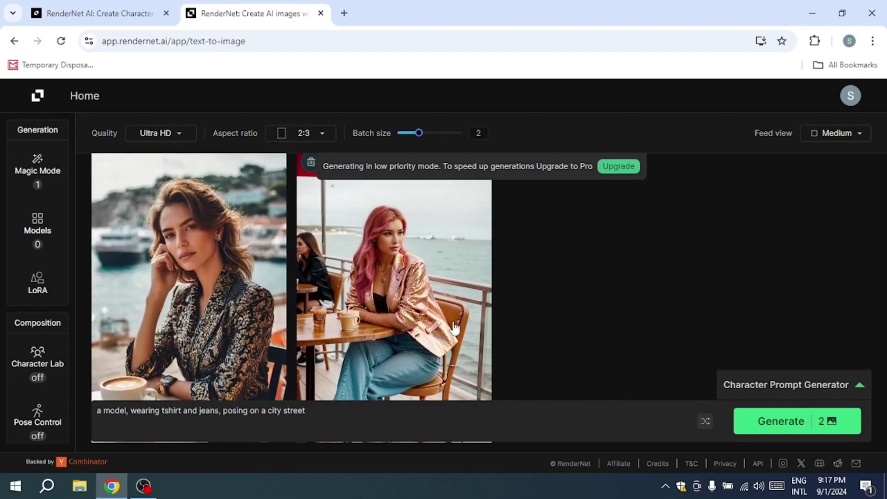
{"action": "left_click", "coordinate": [393, 311]}
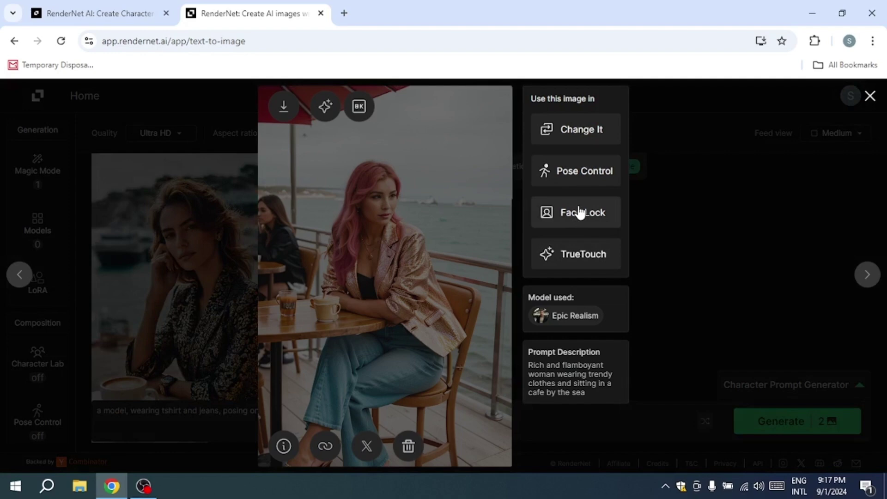
{"action": "left_click", "coordinate": [612, 137]}
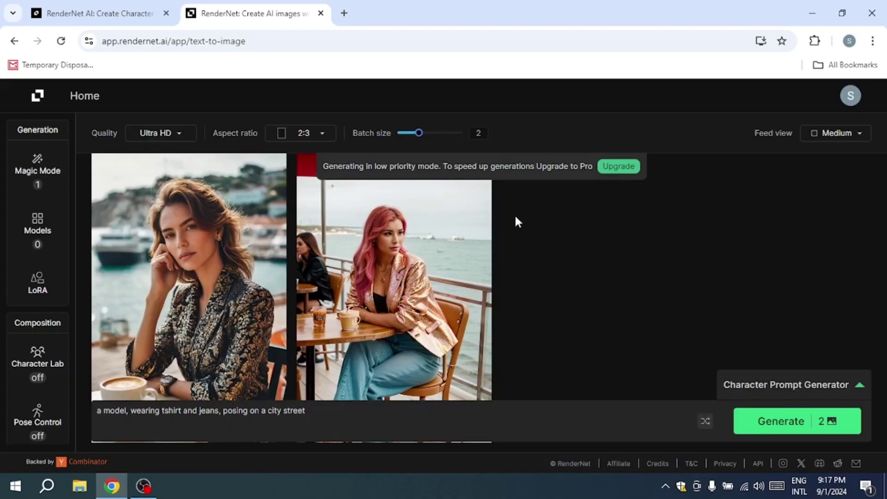
{"action": "left_click", "coordinate": [480, 222]}
{"action": "left_click", "coordinate": [554, 220]}
{"action": "left_click", "coordinate": [271, 257]}
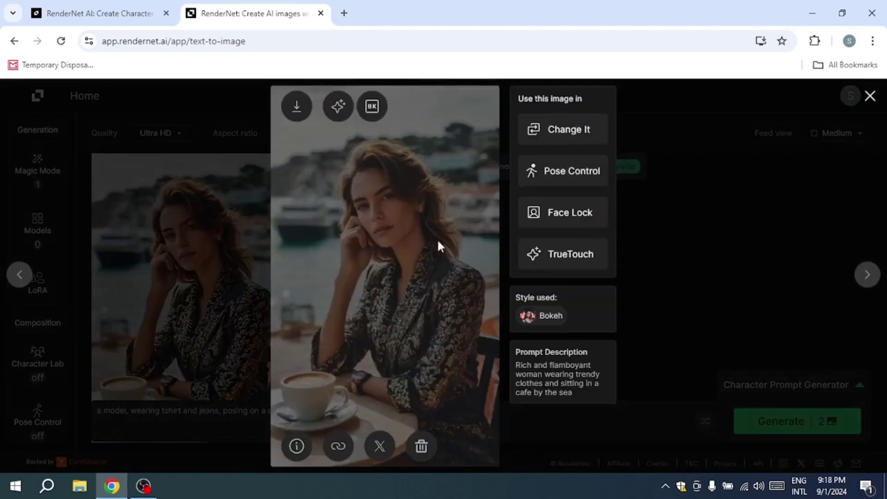
{"action": "left_click", "coordinate": [548, 253]}
Scroll the feed to locate the two finished t-shirt model images
{"action": "scroll", "coordinate": [672, 359], "scroll_direction": "down", "scroll_amount": 4}
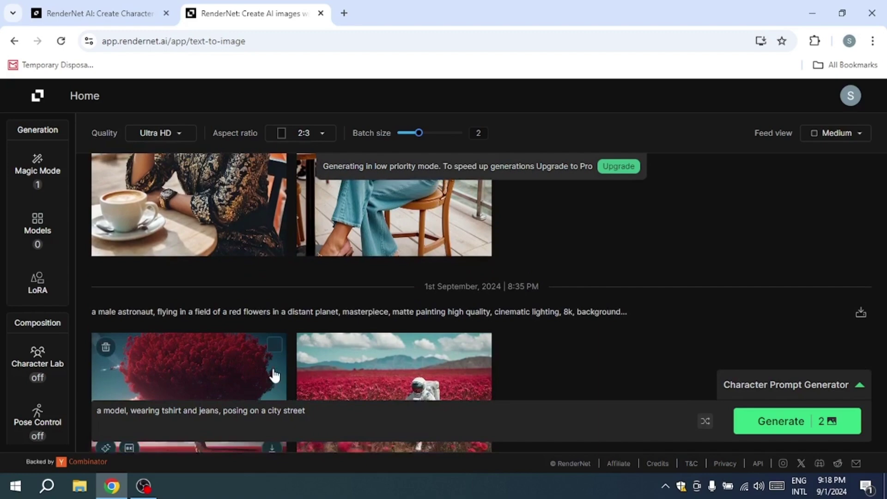
{"action": "scroll", "coordinate": [274, 375], "scroll_direction": "up", "scroll_amount": 10}
{"action": "scroll", "coordinate": [276, 376], "scroll_direction": "up", "scroll_amount": 3}
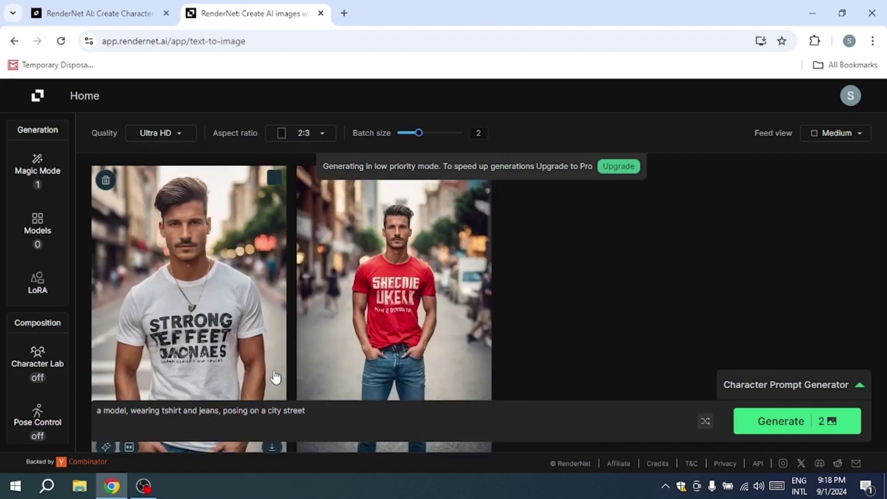
{"action": "scroll", "coordinate": [318, 351], "scroll_direction": "down", "scroll_amount": 1}
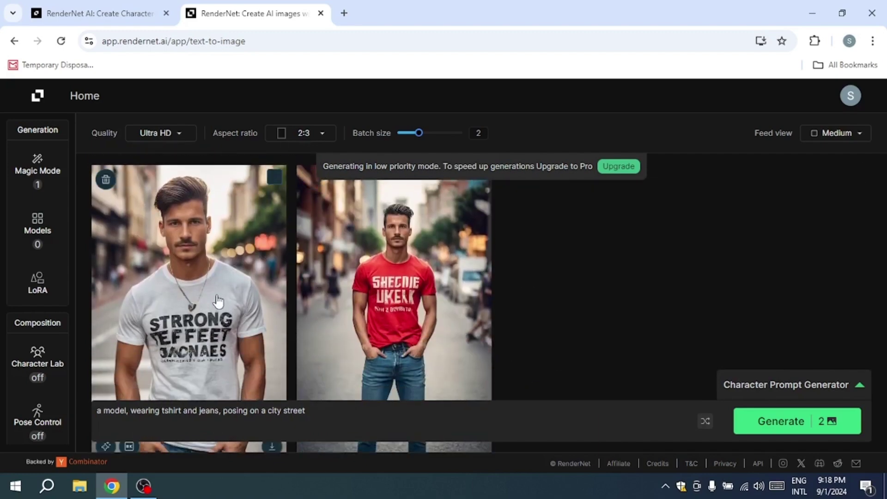
{"action": "scroll", "coordinate": [295, 305], "scroll_direction": "up", "scroll_amount": 1}
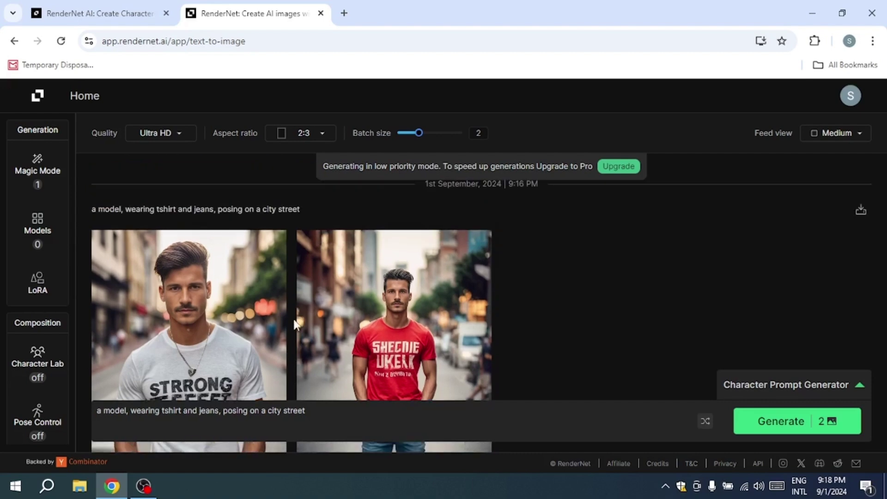
{"action": "scroll", "coordinate": [293, 317], "scroll_direction": "down", "scroll_amount": 2}
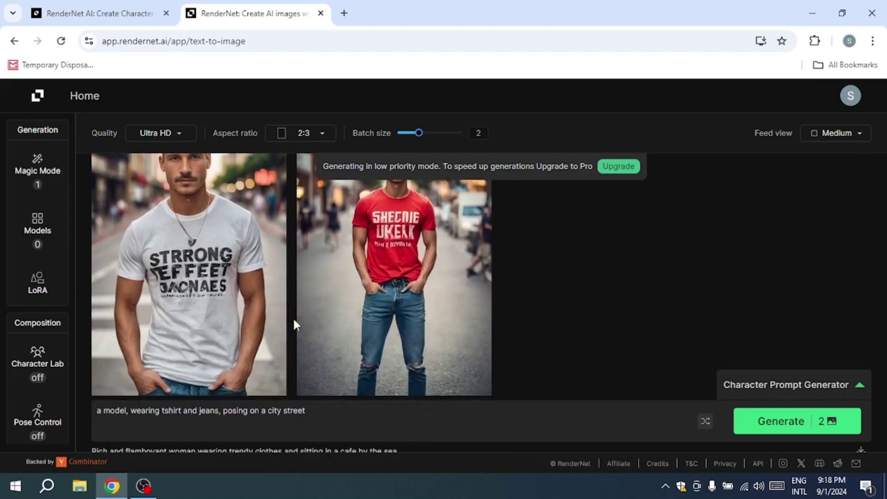
{"action": "scroll", "coordinate": [293, 317], "scroll_direction": "up", "scroll_amount": 1}
Enlarge the white t-shirt image, select its prompt description, then close it and Chrome
{"action": "left_click", "coordinate": [246, 306]}
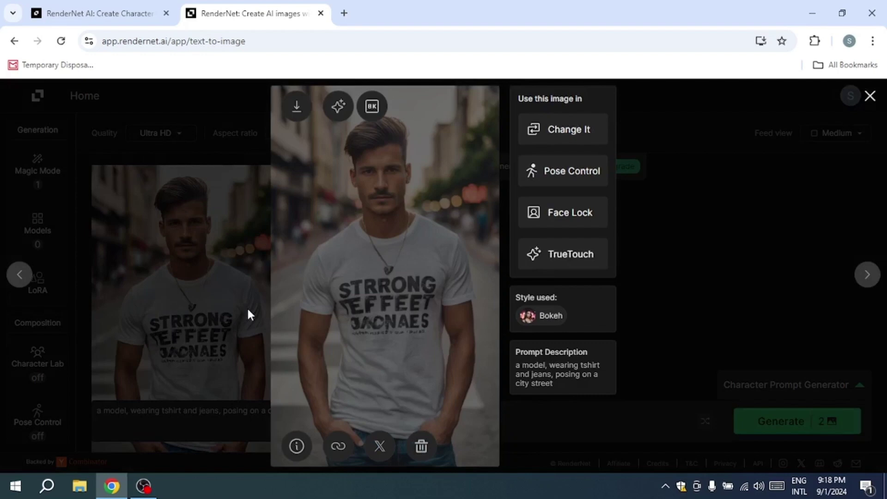
{"action": "left_click_drag", "start_coordinate": [515, 365], "coordinate": [552, 385]}
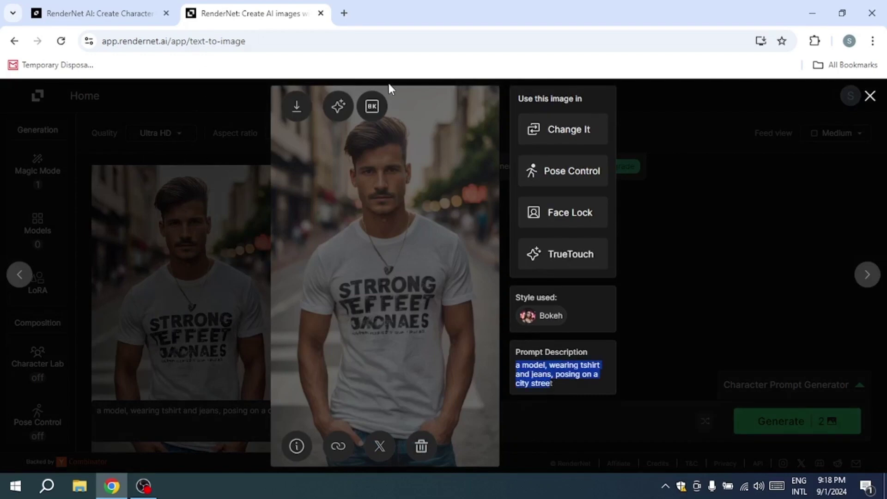
{"action": "left_click", "coordinate": [201, 140]}
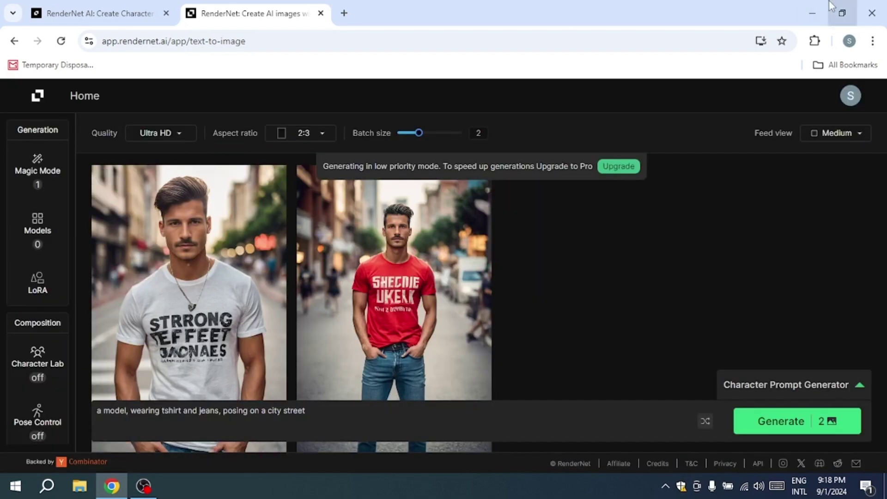
{"action": "left_click", "coordinate": [861, 6]}
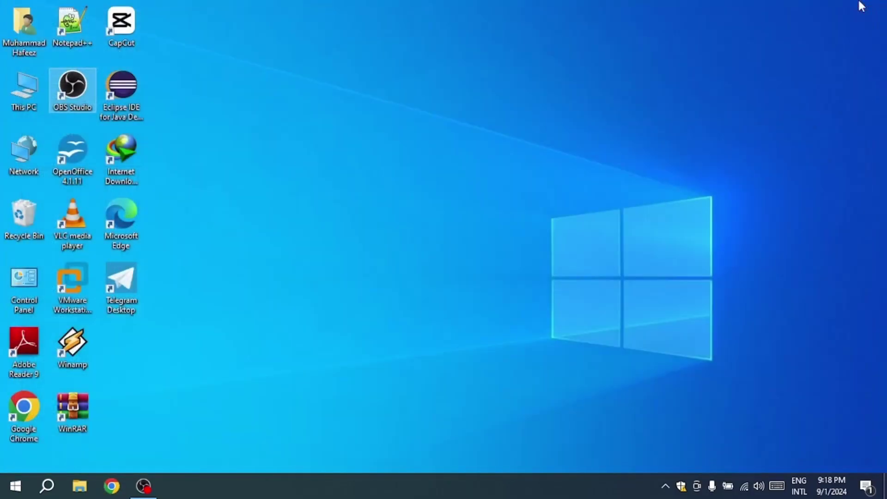